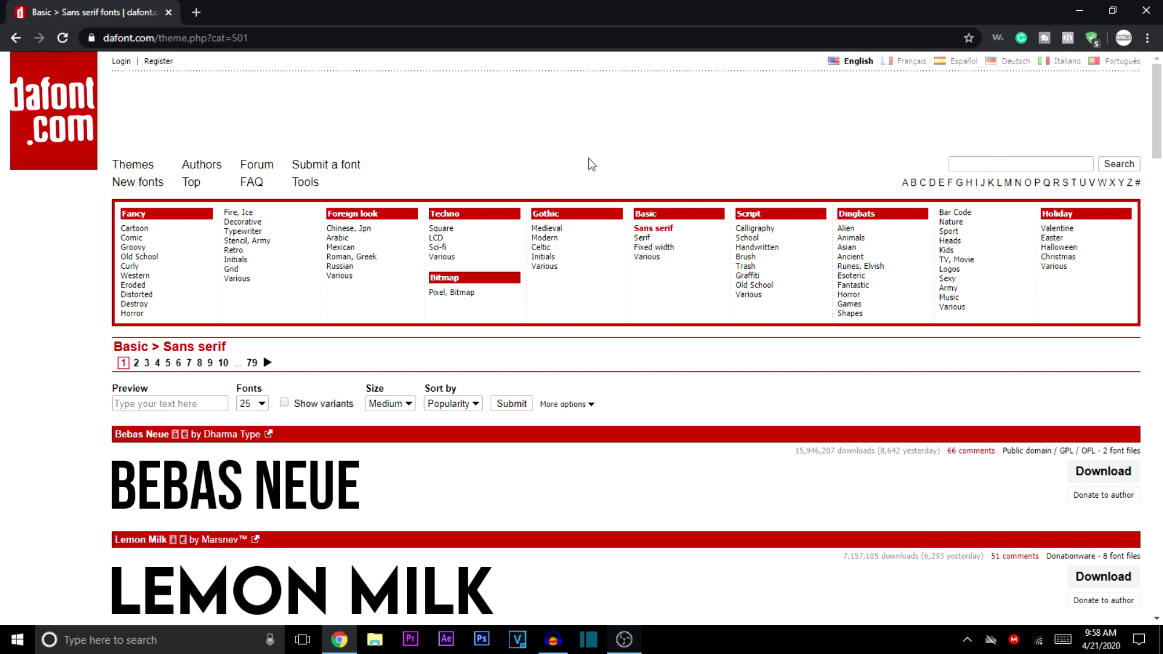
# Step: Find Big Noodle Titling on dafont.com and download its zip file
pyautogui.scroll(-14, 575, 167)
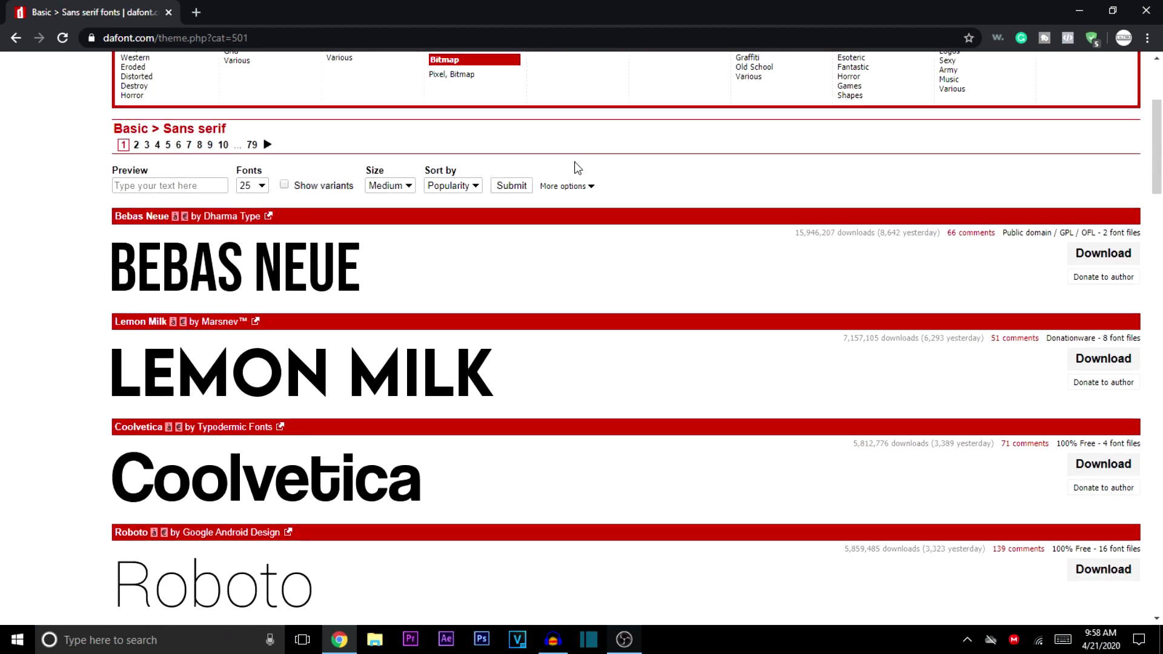
pyautogui.scroll(-6, 577, 170)
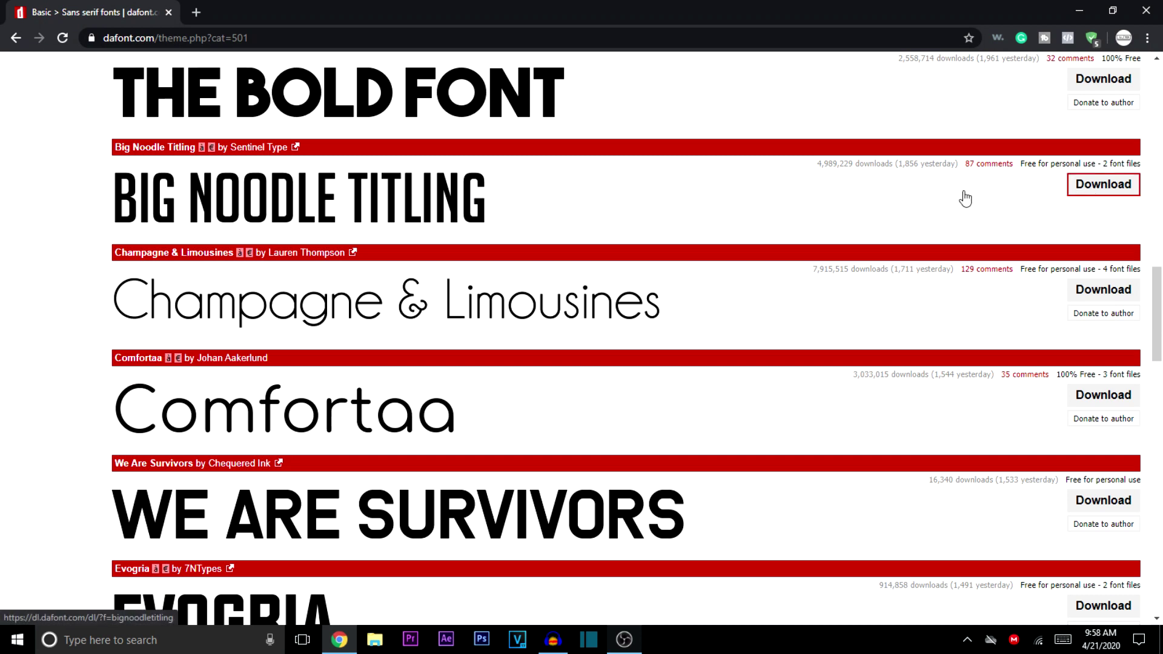
pyautogui.click(416, 198)
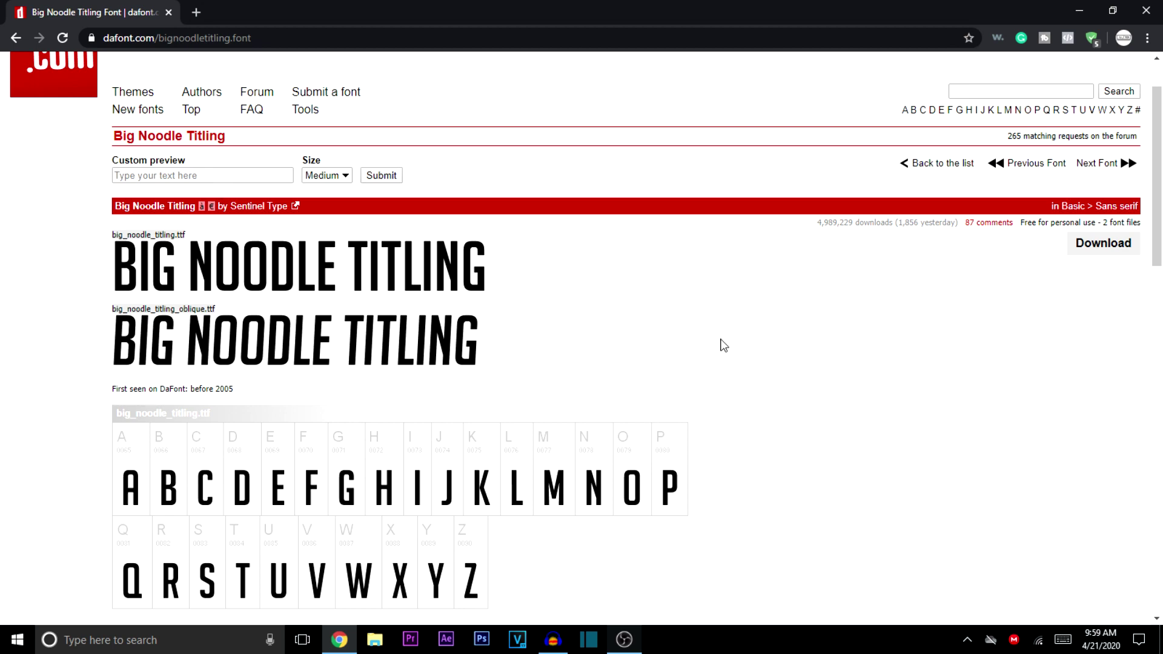
pyautogui.click(1098, 247)
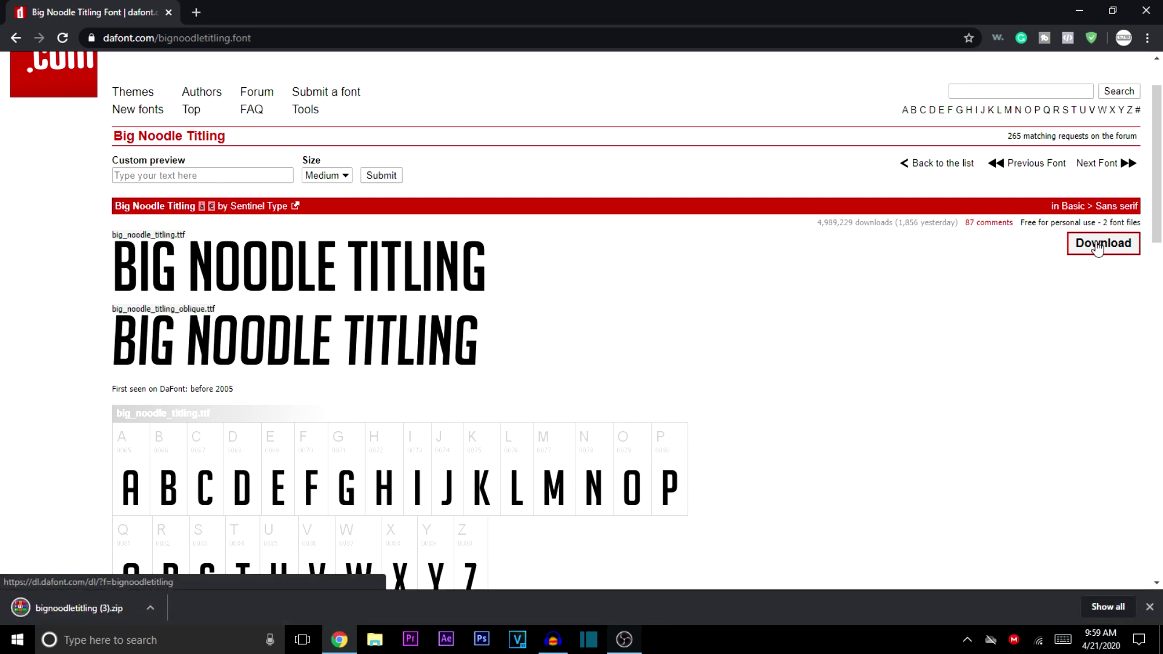
# Step: Extract the bignoodletitling zip to Downloads and install big_noodle_titling.ttf as a system font
pyautogui.click(91, 608)
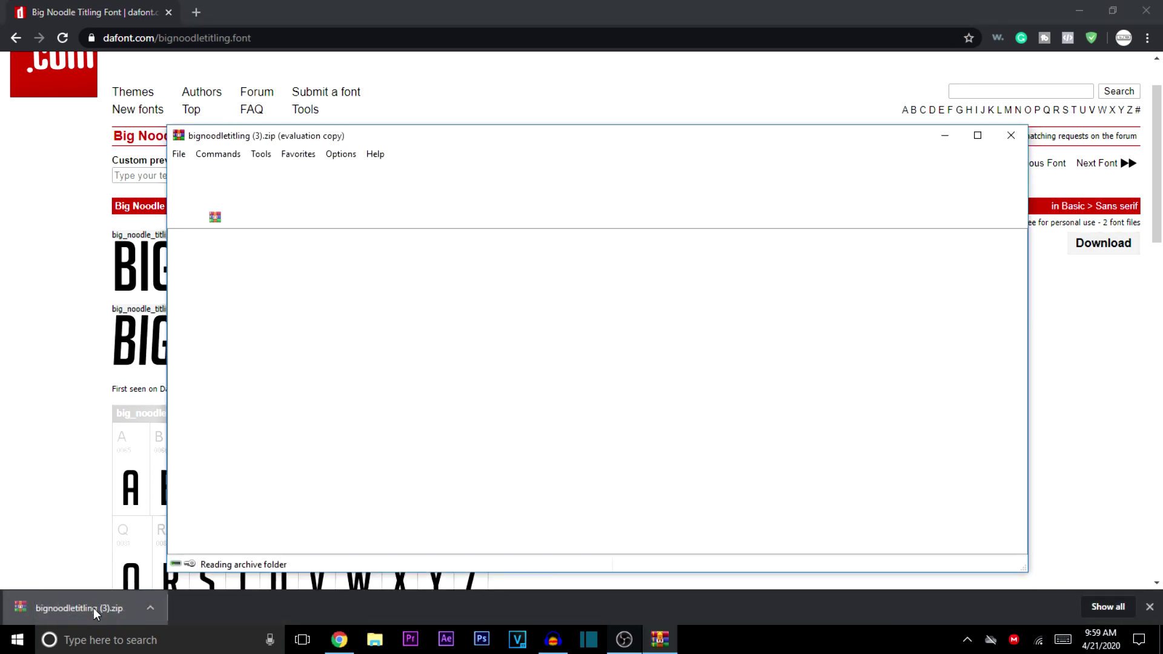
pyautogui.click(237, 181)
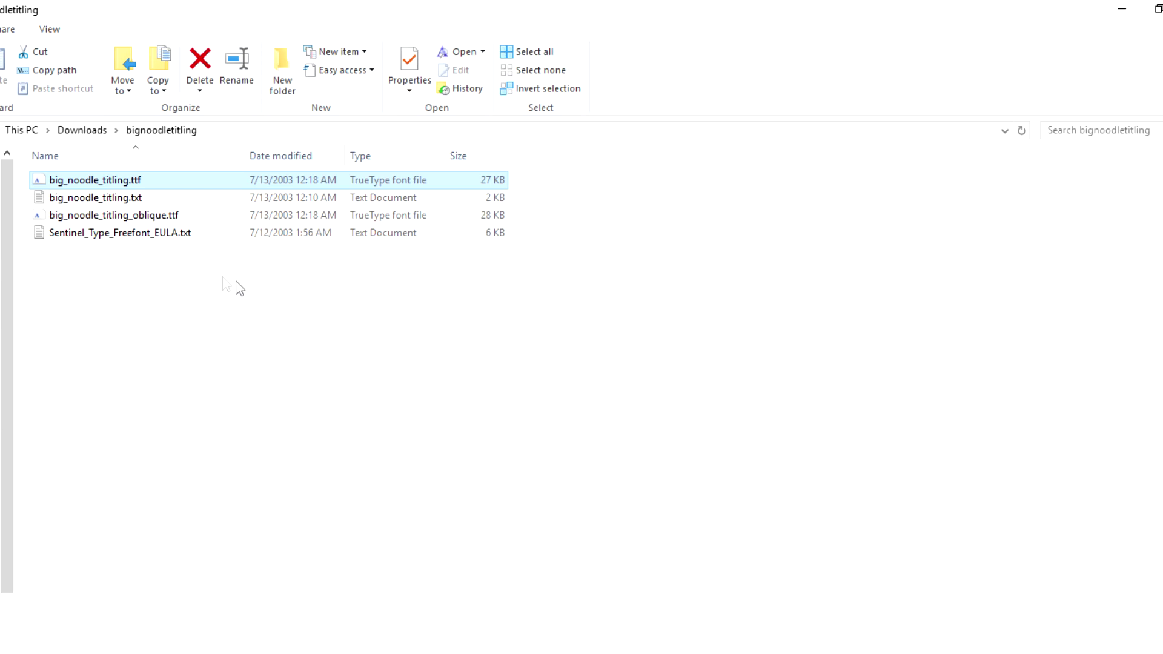
pyautogui.doubleClick(137, 181)
pyautogui.moveTo(197, 163); pyautogui.dragTo(279, 154)
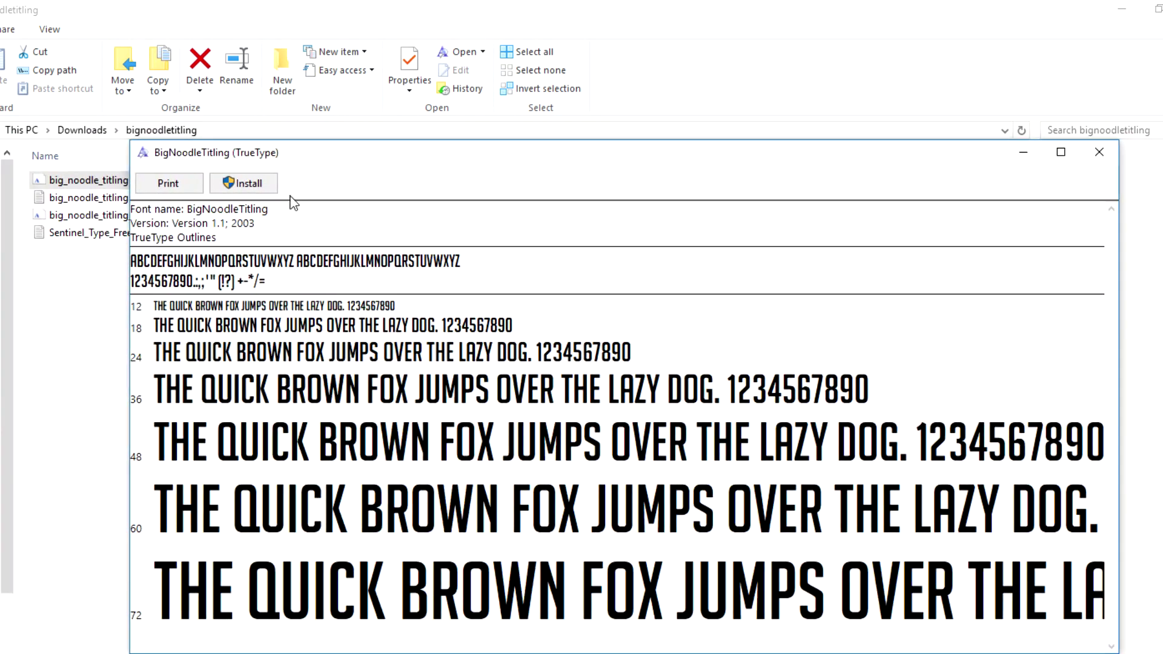
pyautogui.click(240, 184)
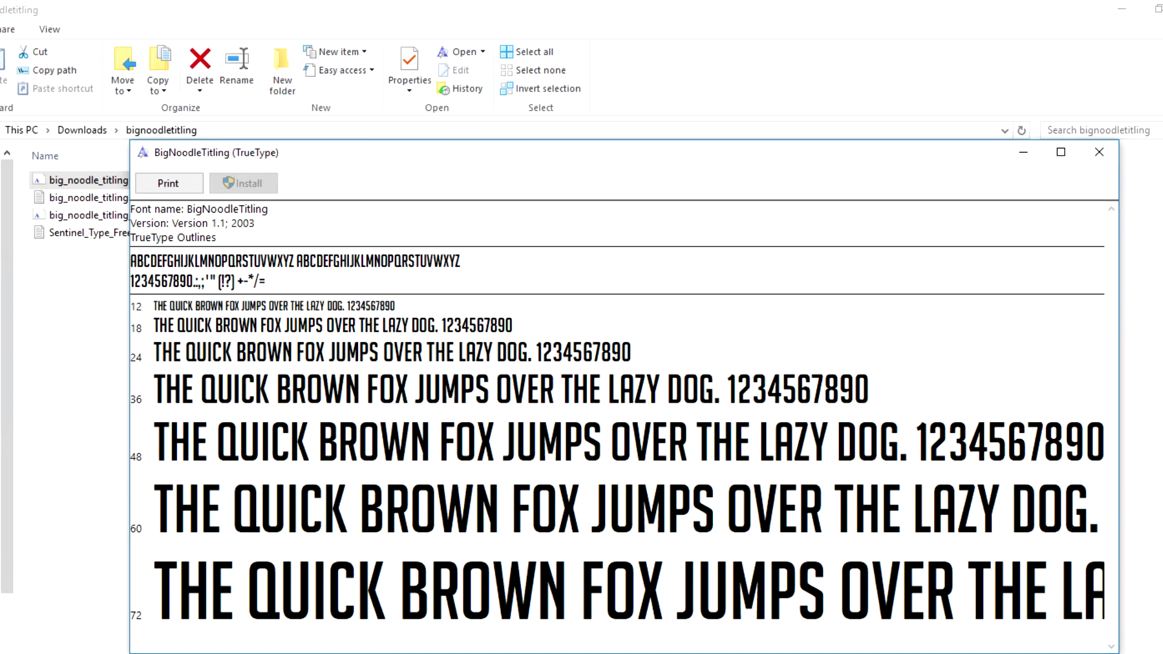
pyautogui.click(1099, 152)
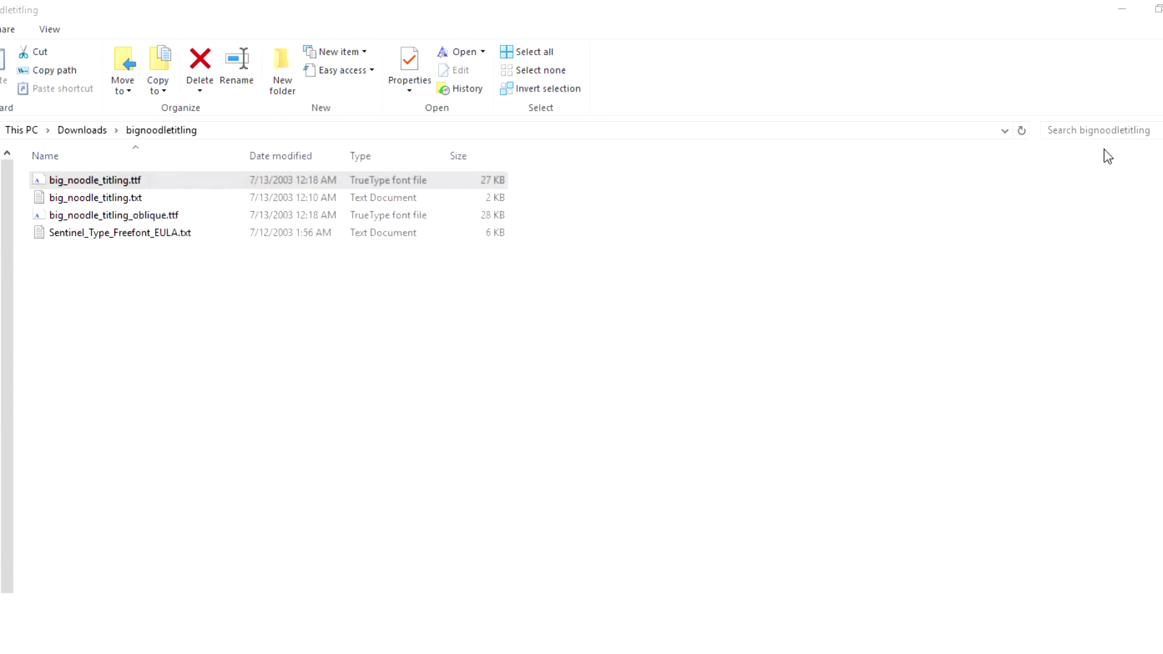
pyautogui.click(145, 275)
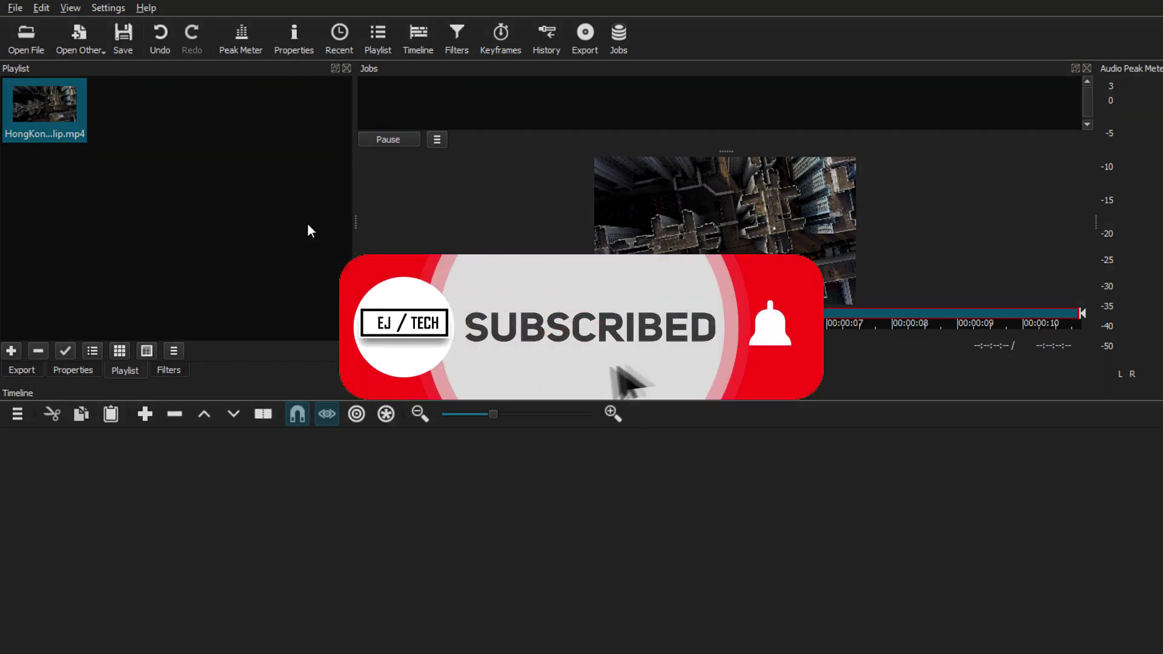
# Step: Place HongKongDrone3Clip.mp4 on track V1 and add an empty V2 video track above it
pyautogui.click(22, 412)
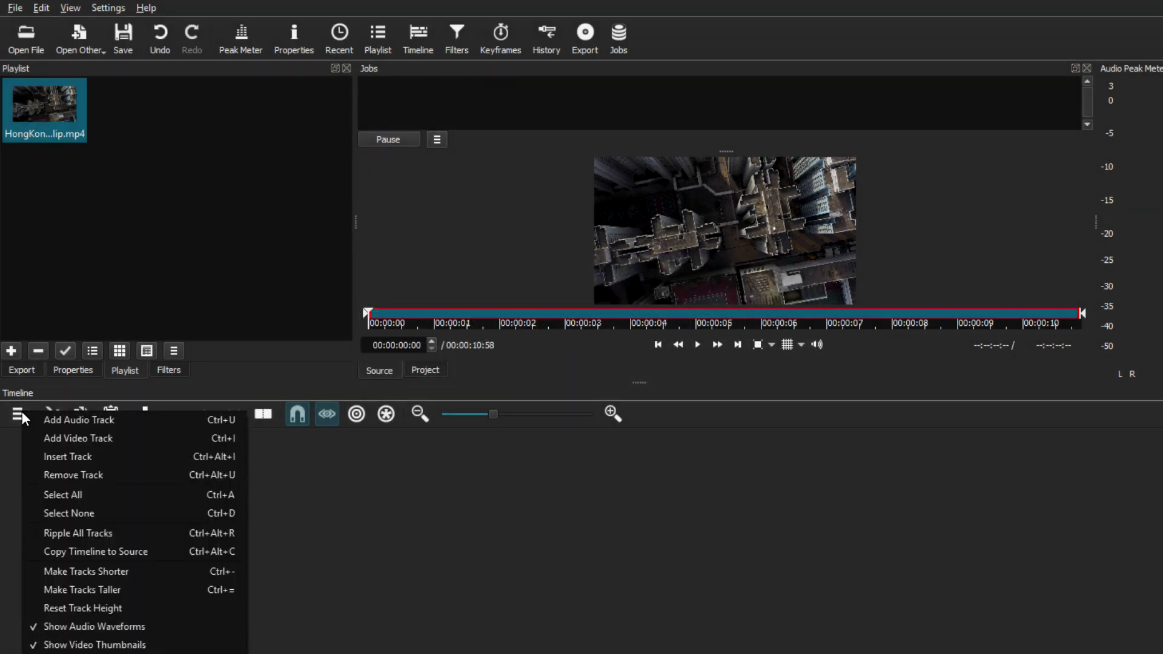
pyautogui.click(63, 437)
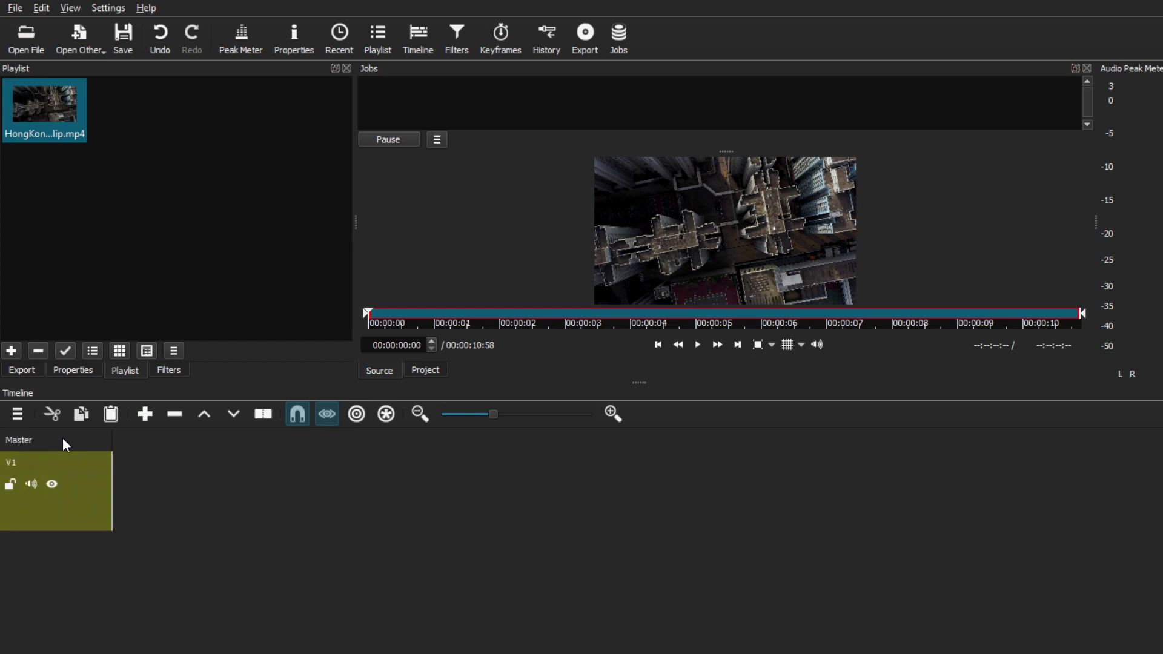
pyautogui.moveTo(160, 475); pyautogui.dragTo(111, 485)
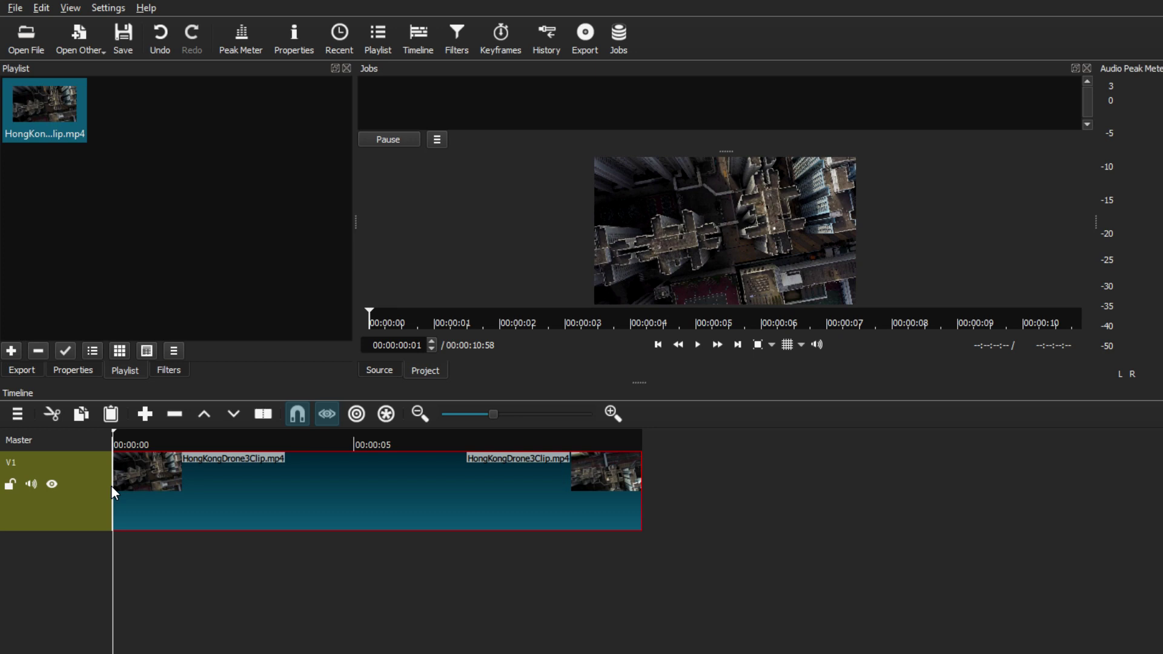
pyautogui.click(17, 414)
pyautogui.click(53, 439)
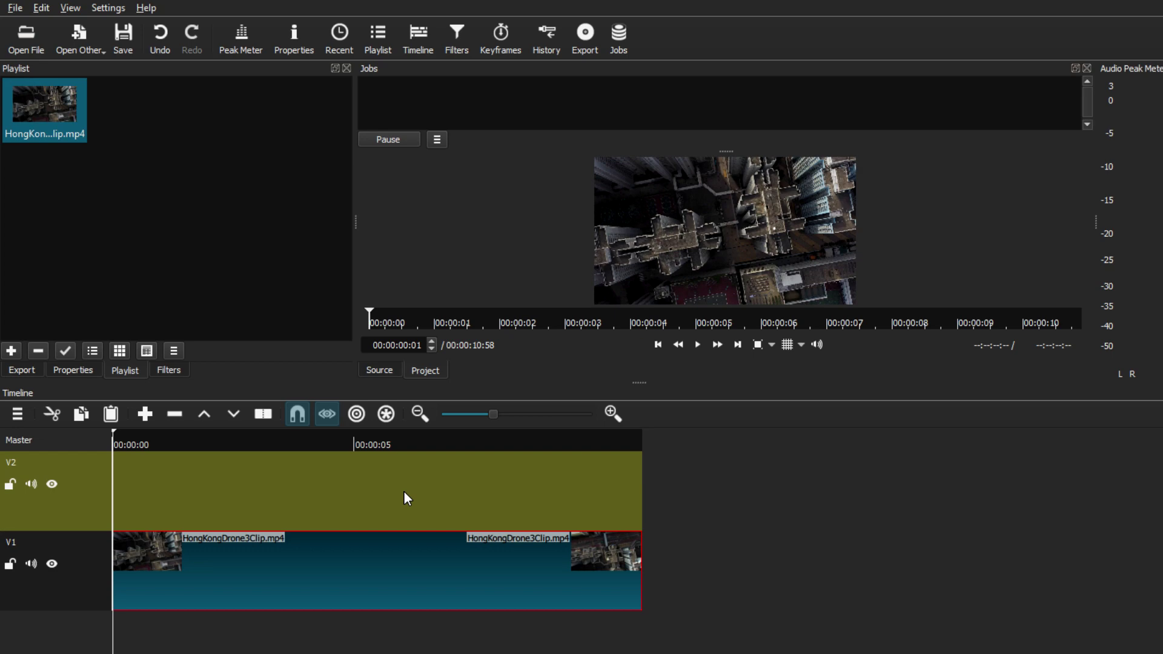
# Step: Create a transparent Color clip from Open Other and drag it into the playlist
pyautogui.click(92, 42)
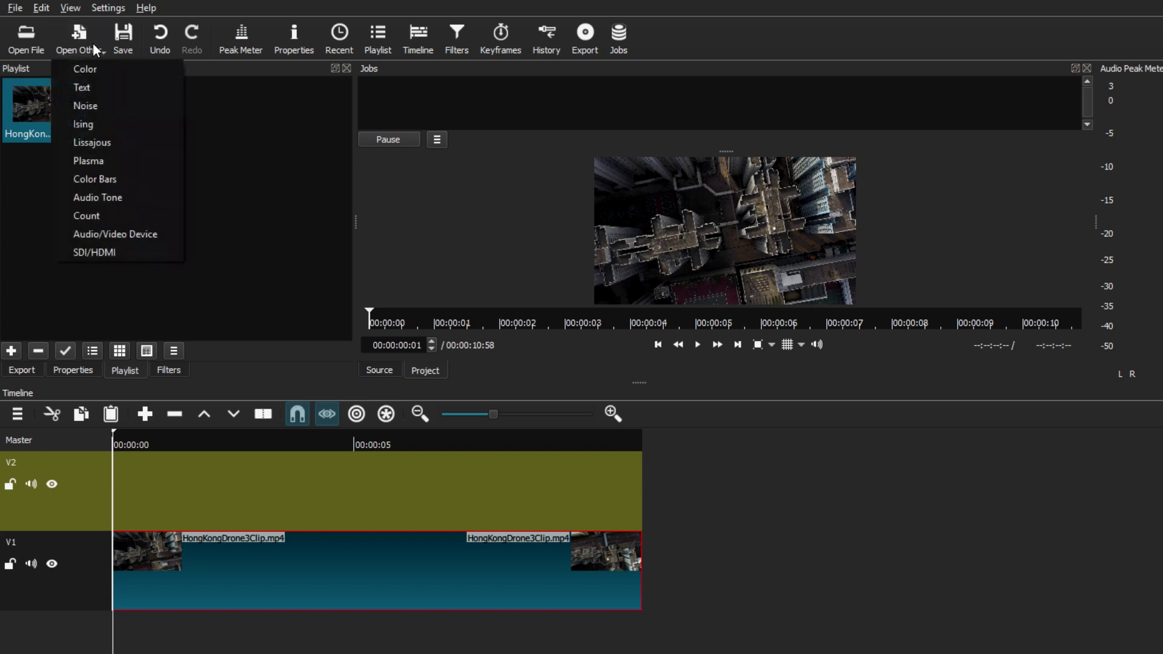
pyautogui.click(94, 70)
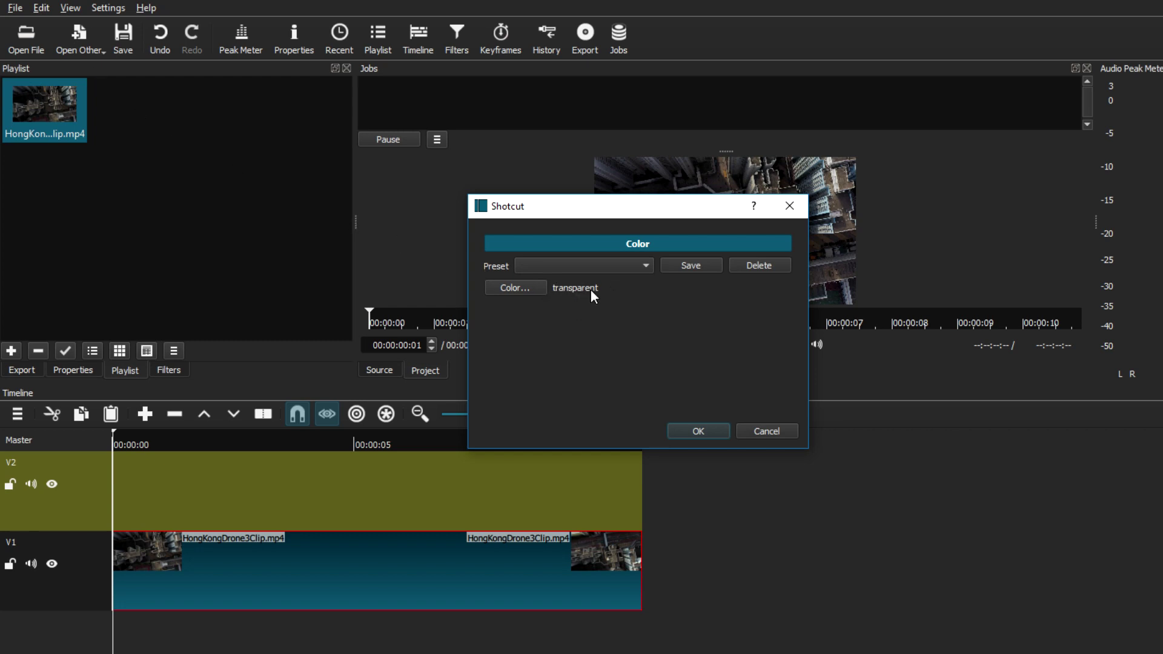
pyautogui.click(698, 431)
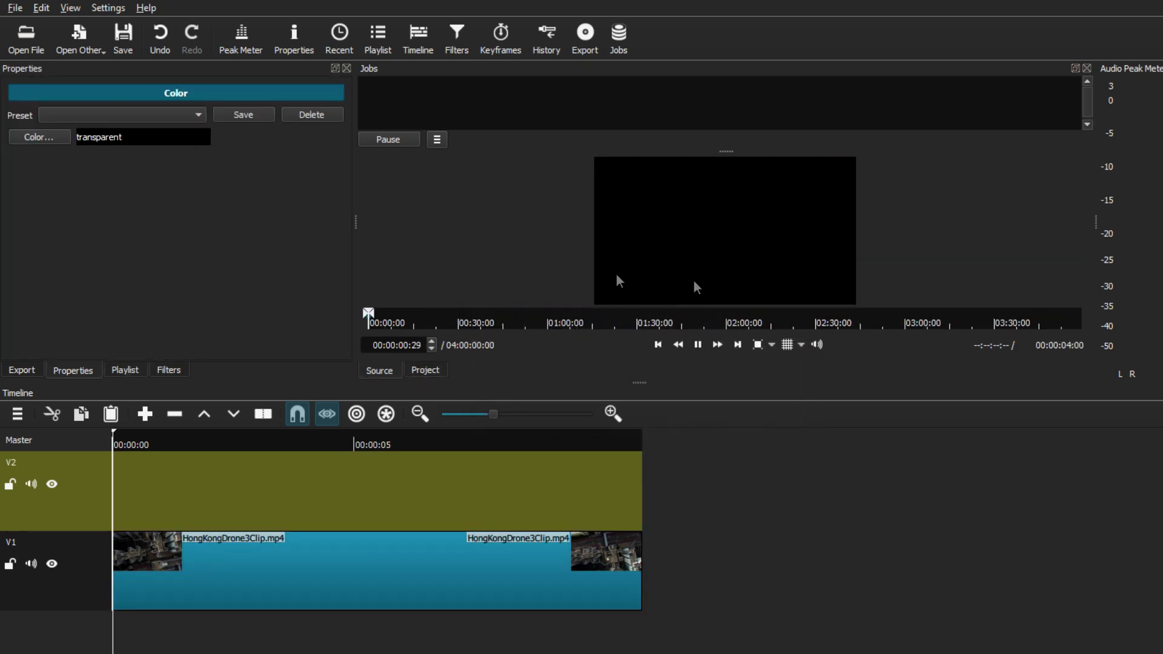
pyautogui.click(125, 367)
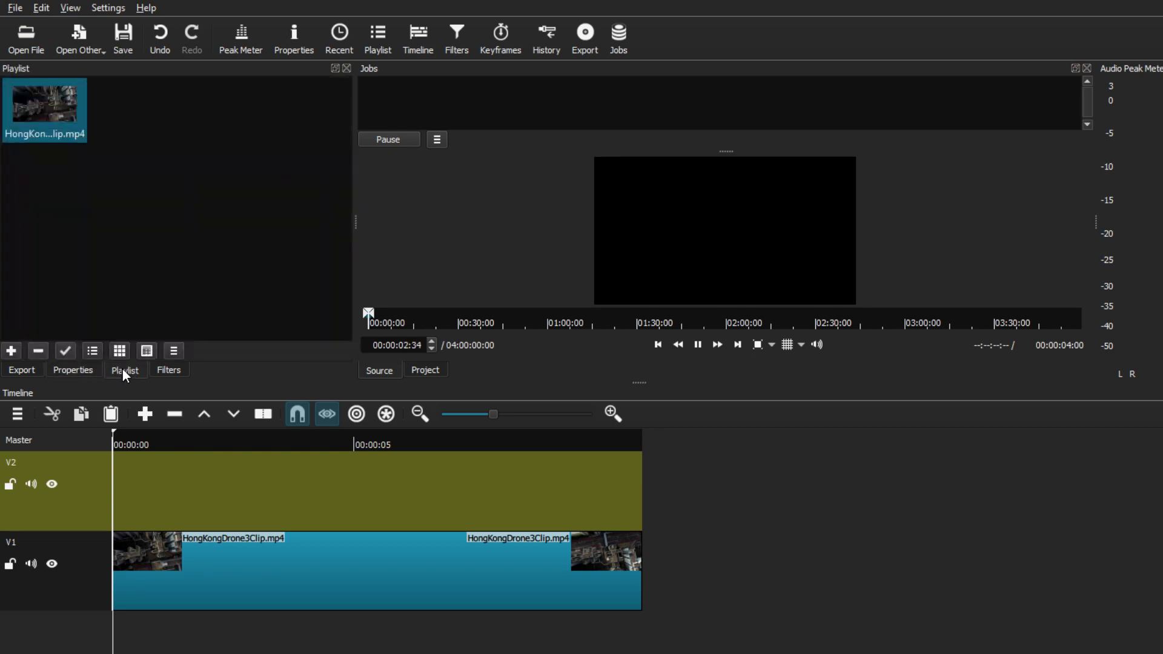
pyautogui.moveTo(684, 273); pyautogui.dragTo(95, 97)
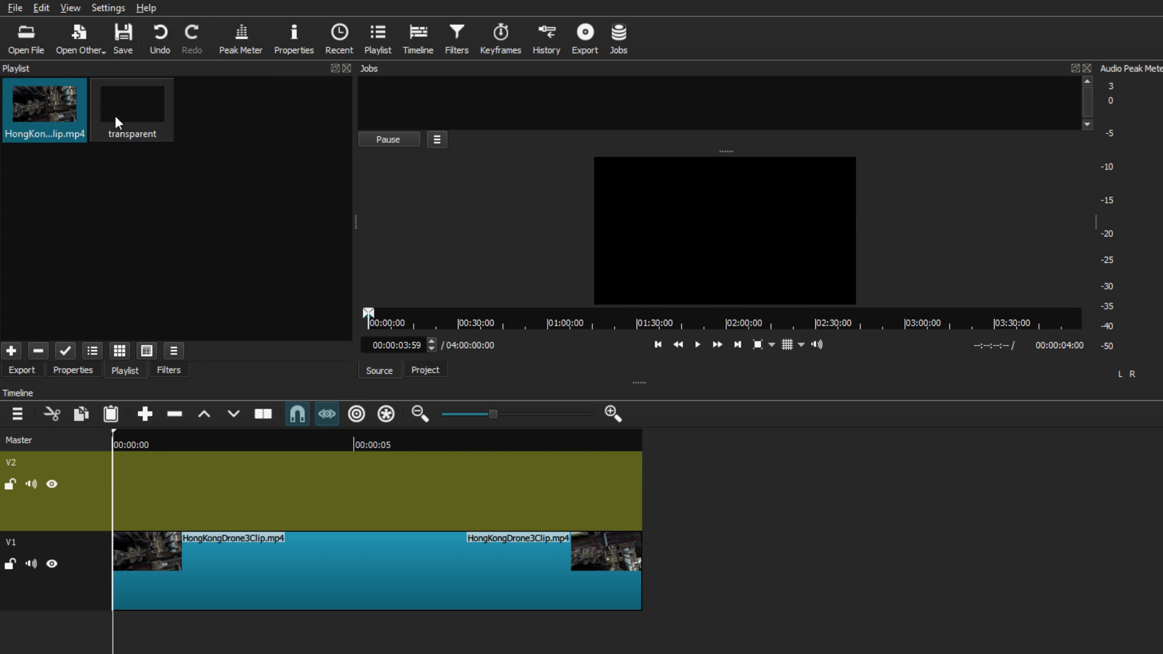
# Step: Drop the transparent playlist clip onto V2 above the drone footage and move the playhead into it
pyautogui.click(152, 134)
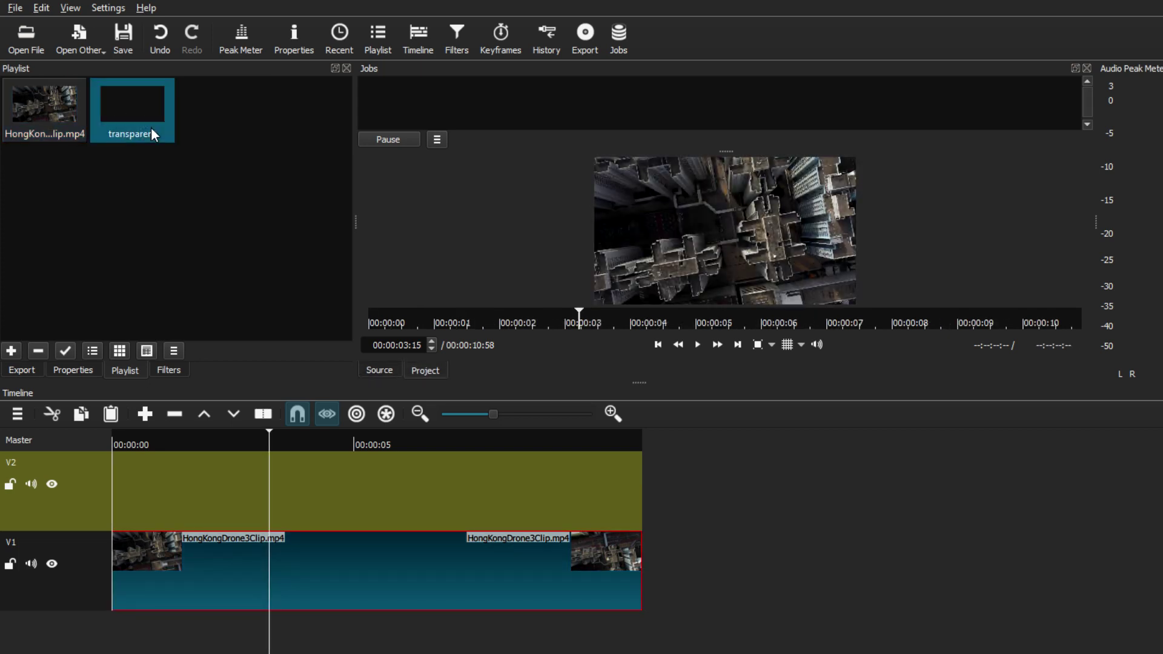
pyautogui.moveTo(194, 194); pyautogui.dragTo(155, 490)
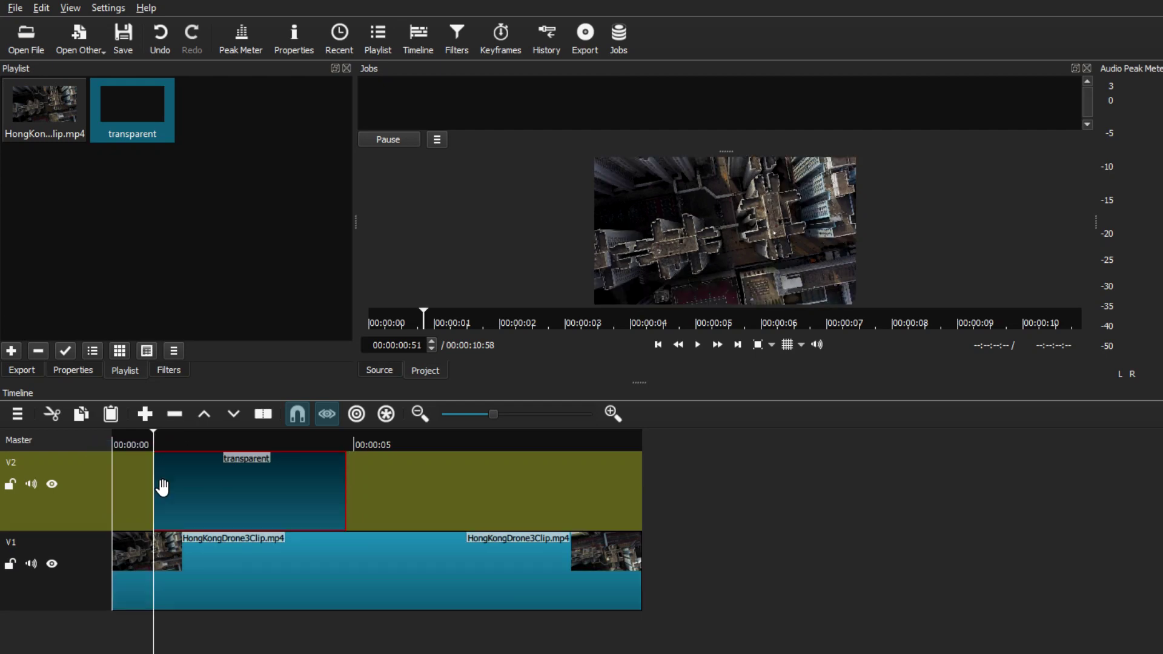
pyautogui.moveTo(169, 440); pyautogui.dragTo(202, 443)
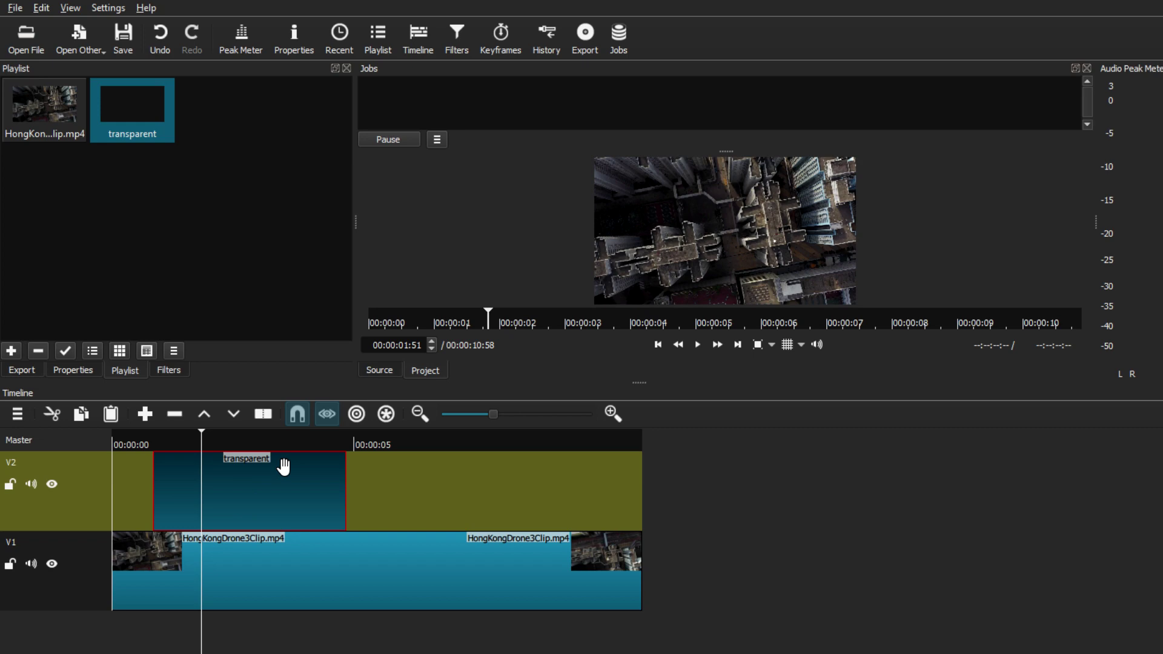
pyautogui.click(170, 368)
# Step: Add the Text: Simple video filter to the transparent clip
pyautogui.click(21, 222)
pyautogui.scroll(-3, 23, 219)
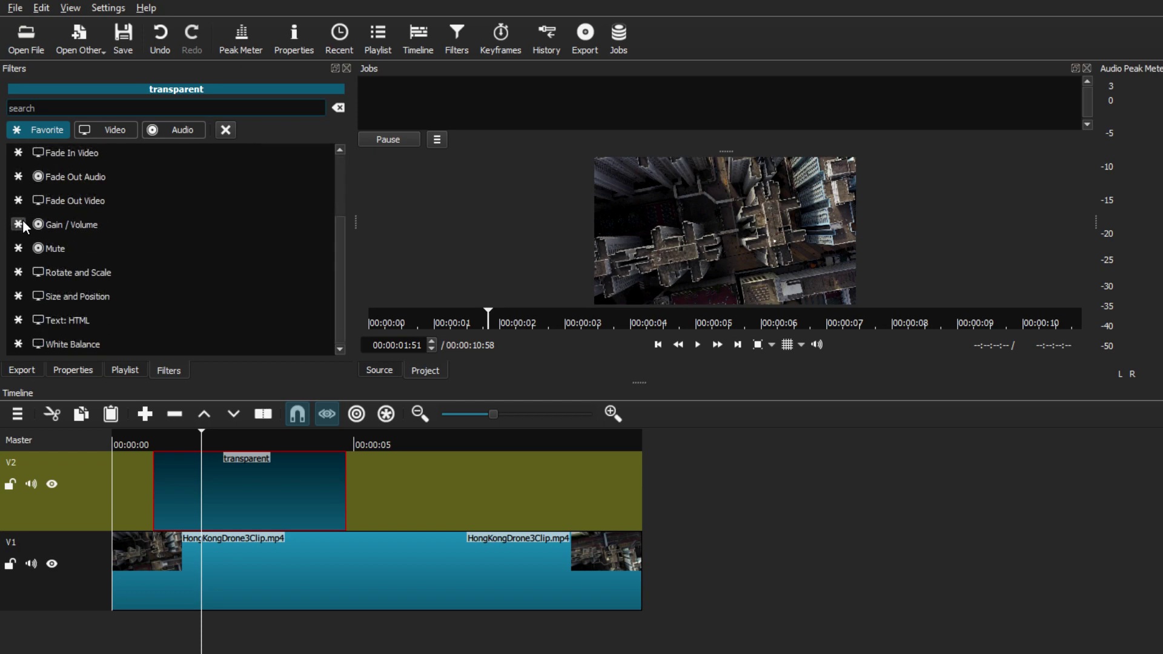
pyautogui.click(104, 132)
pyautogui.click(97, 107)
pyautogui.write('Te')
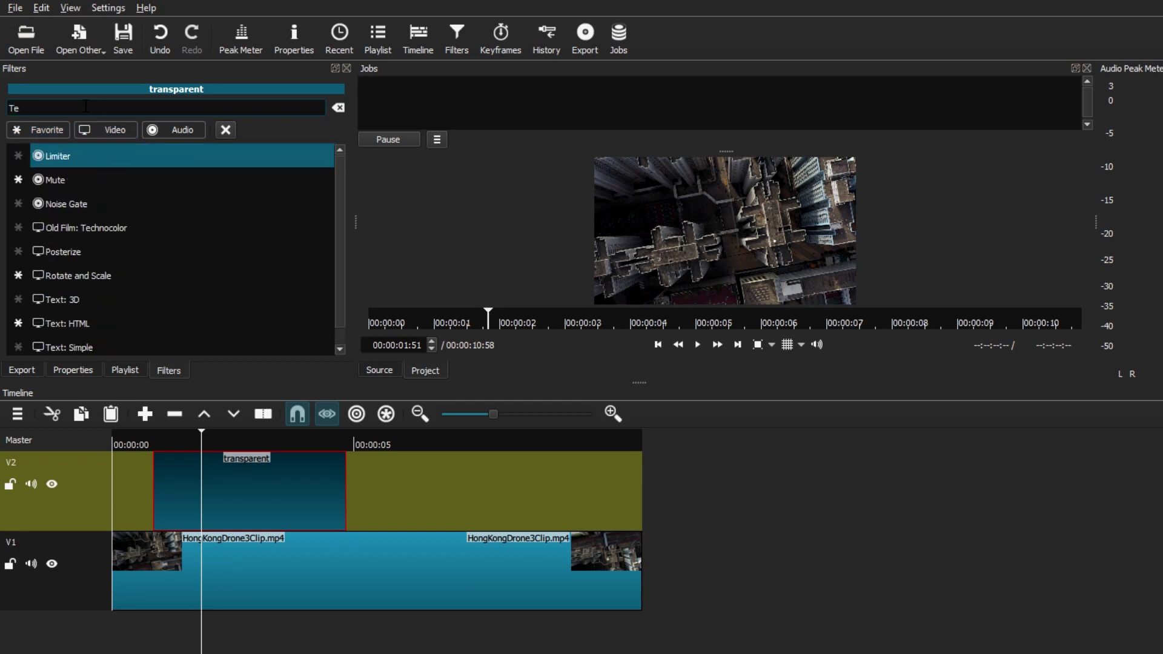
pyautogui.write('xt')
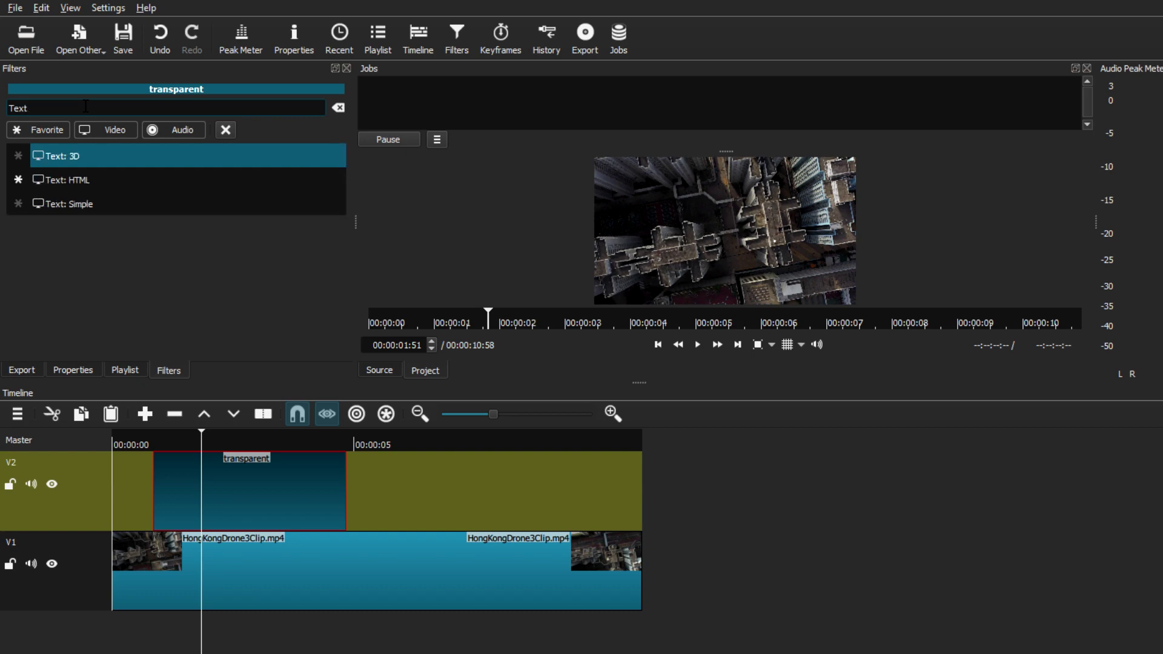
pyautogui.click(69, 206)
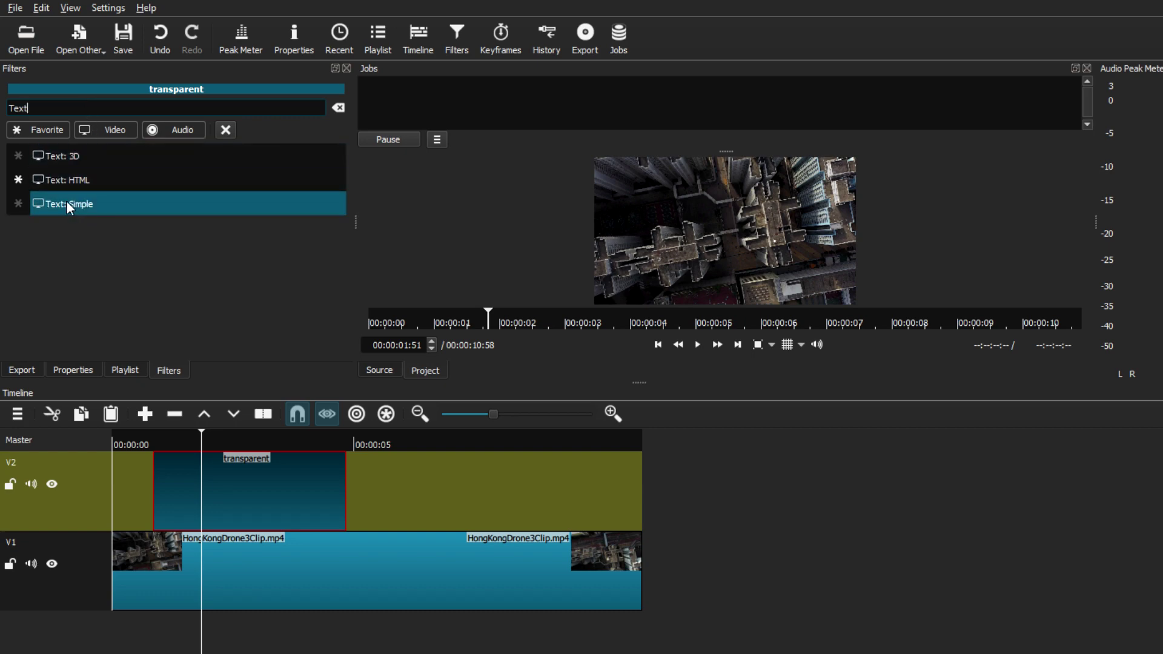
pyautogui.click(67, 201)
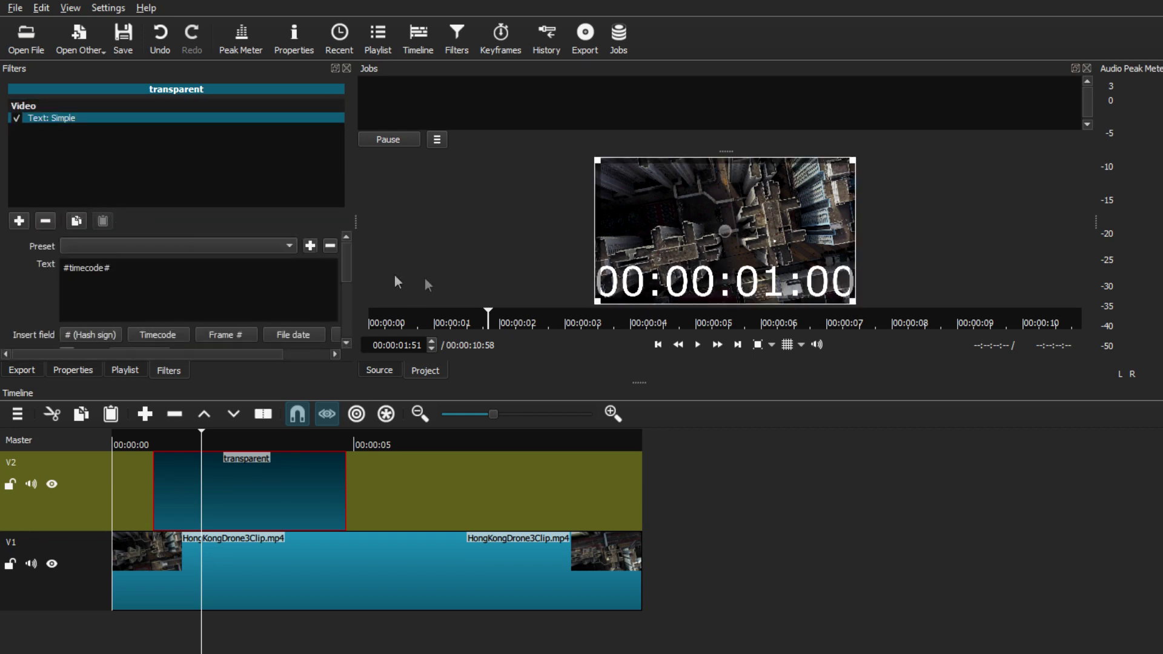
# Step: Replace the #timecode# placeholder text with SUBSCRIBE
pyautogui.moveTo(344, 253); pyautogui.dragTo(345, 259)
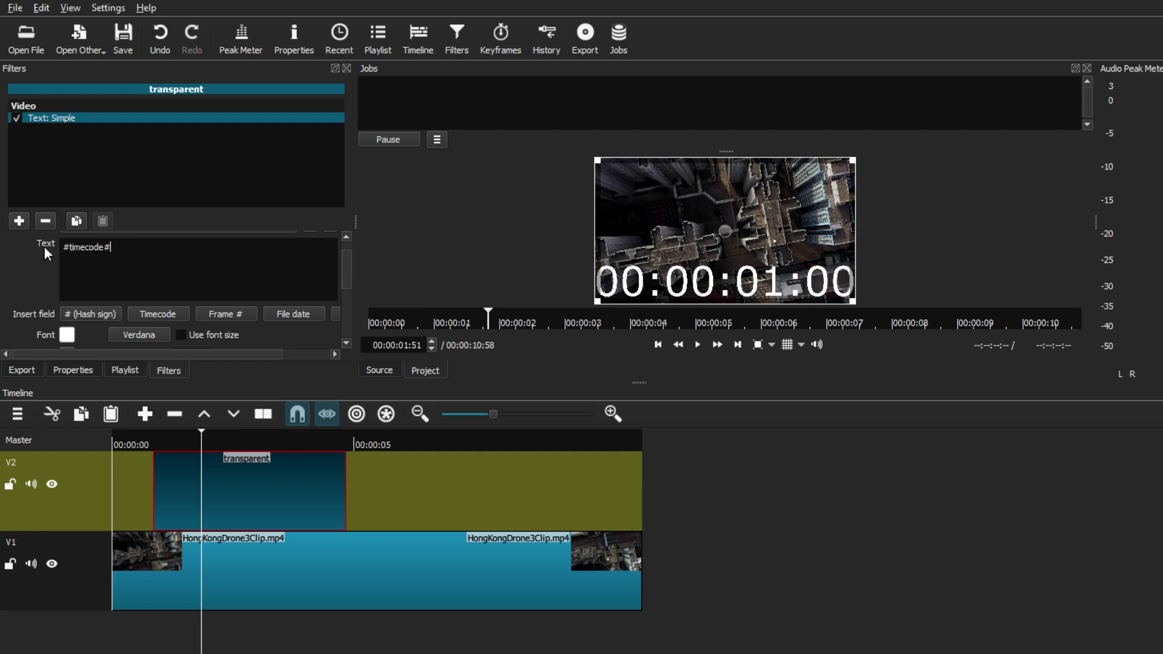
pyautogui.hotkey('ctrl', 'a')
pyautogui.press('BackSpace')
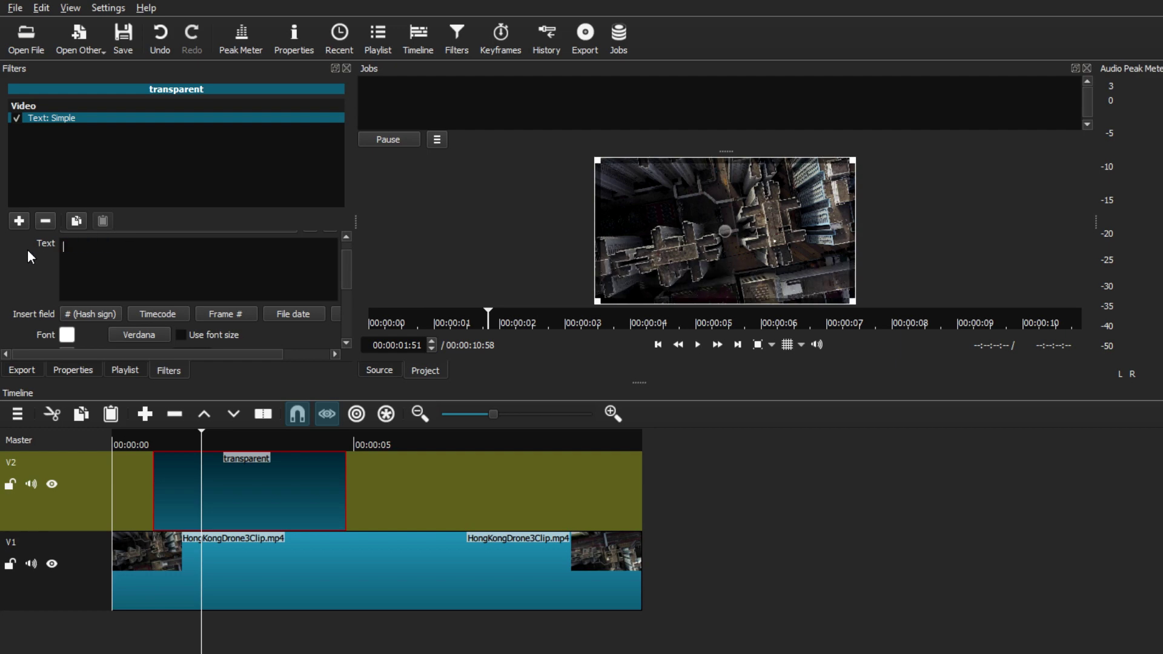
pyautogui.write('SUBSCRIBE')
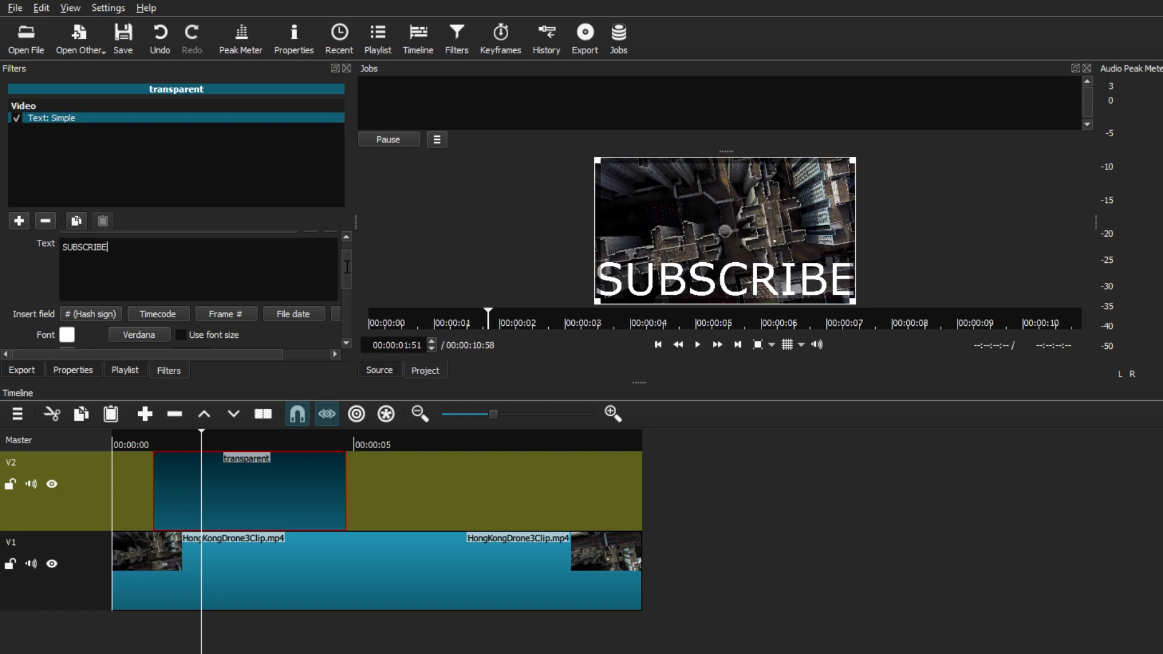
pyautogui.moveTo(346, 265); pyautogui.dragTo(347, 274)
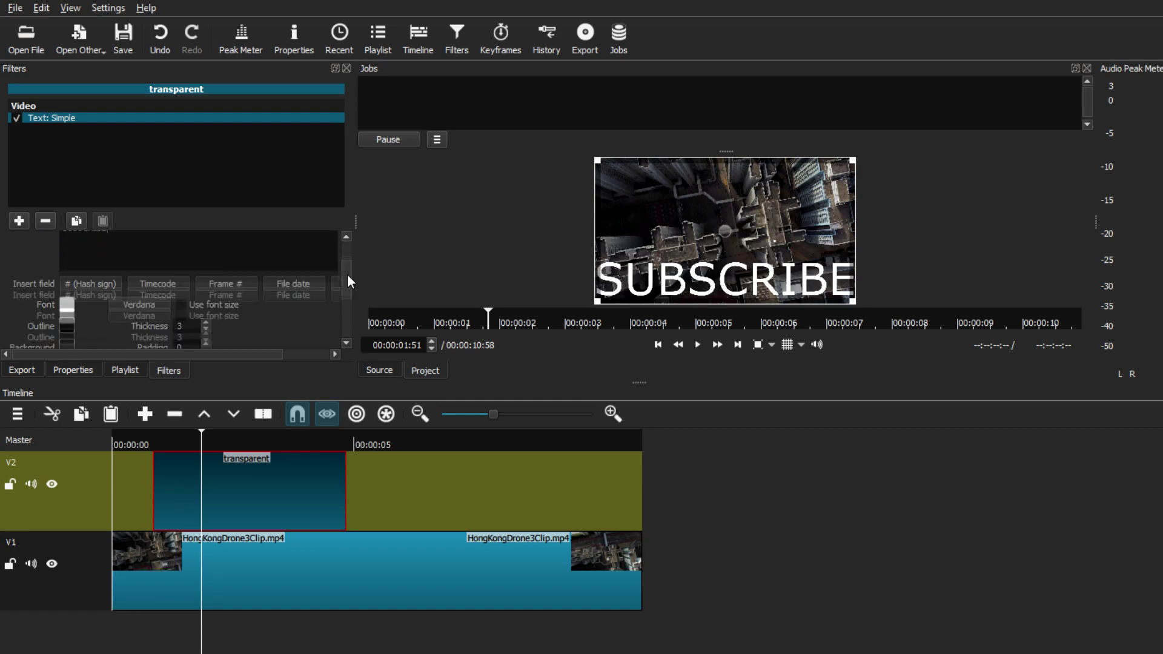
pyautogui.click(156, 296)
# Step: Set the SUBSCRIBE text font to BigNoodleTitling at size 75
pyautogui.moveTo(508, 167); pyautogui.dragTo(246, 136)
pyautogui.moveTo(368, 263); pyautogui.dragTo(370, 209)
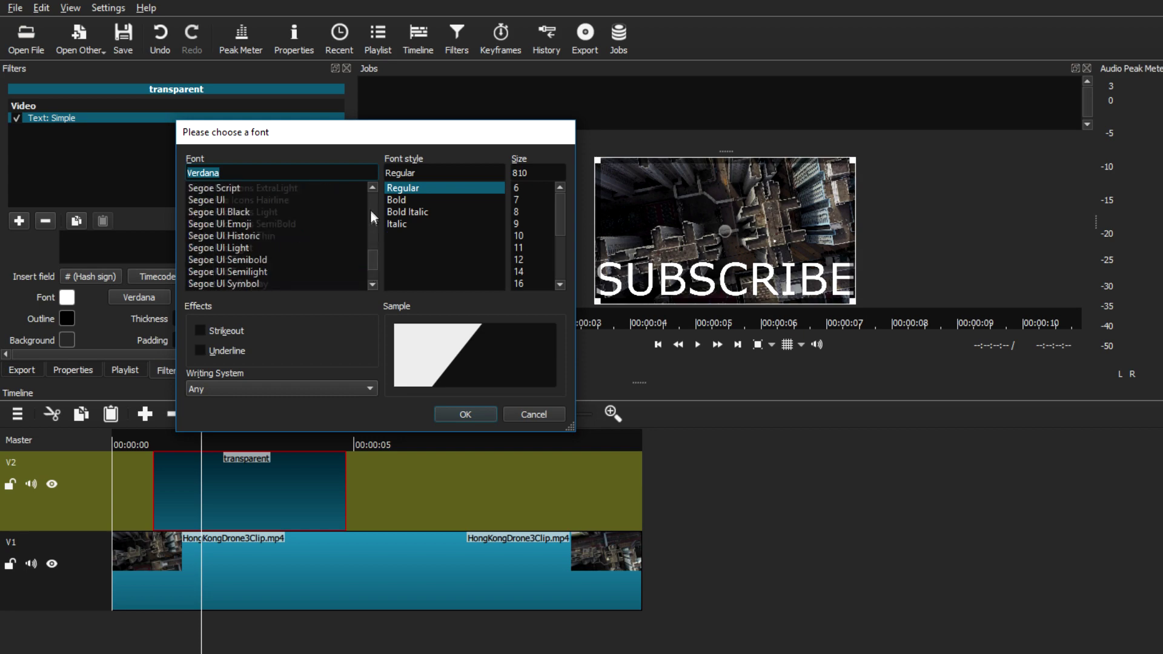
pyautogui.scroll(15, 339, 231)
pyautogui.scroll(-6, 339, 234)
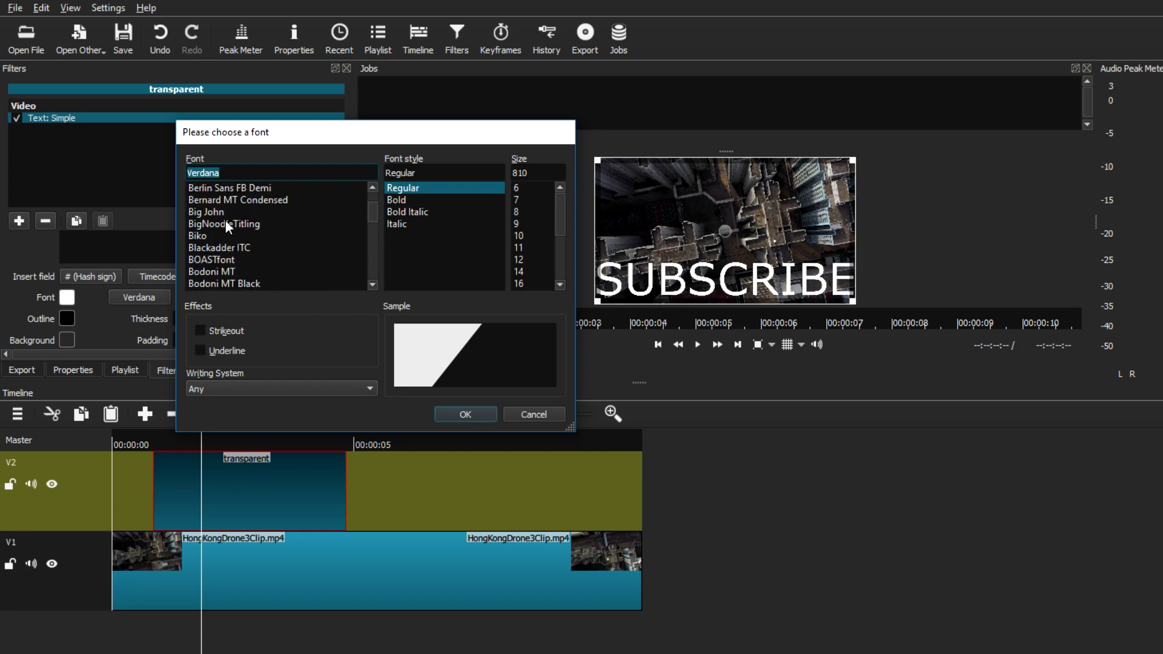
pyautogui.click(226, 223)
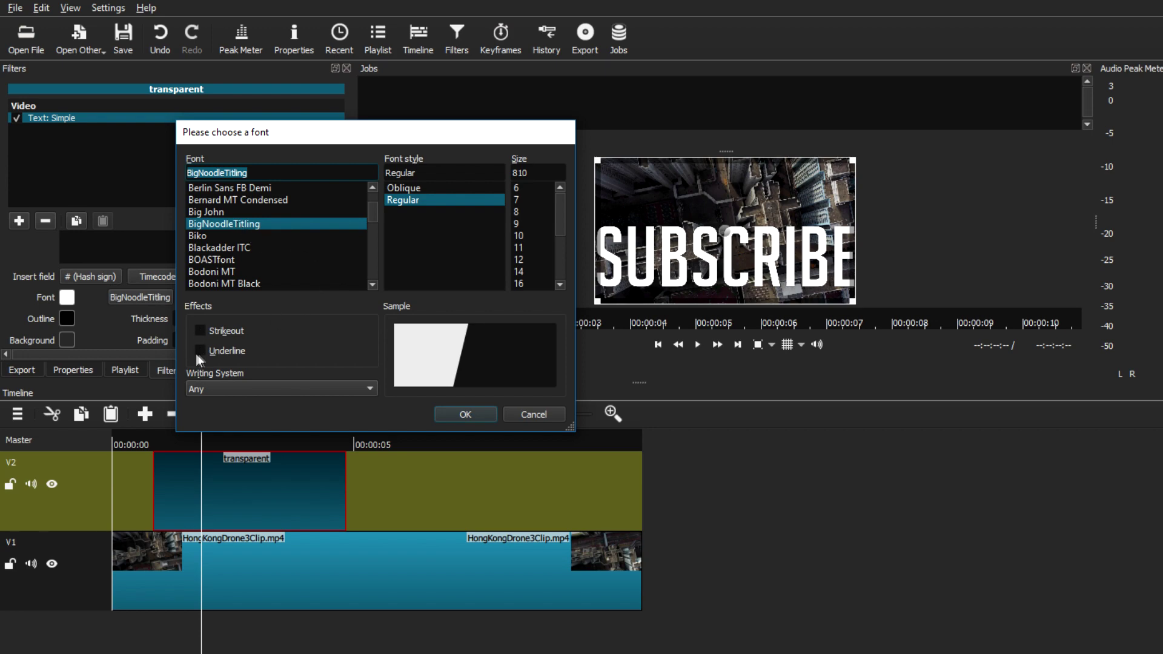
pyautogui.moveTo(560, 233); pyautogui.dragTo(561, 277)
pyautogui.moveTo(530, 173); pyautogui.dragTo(505, 169)
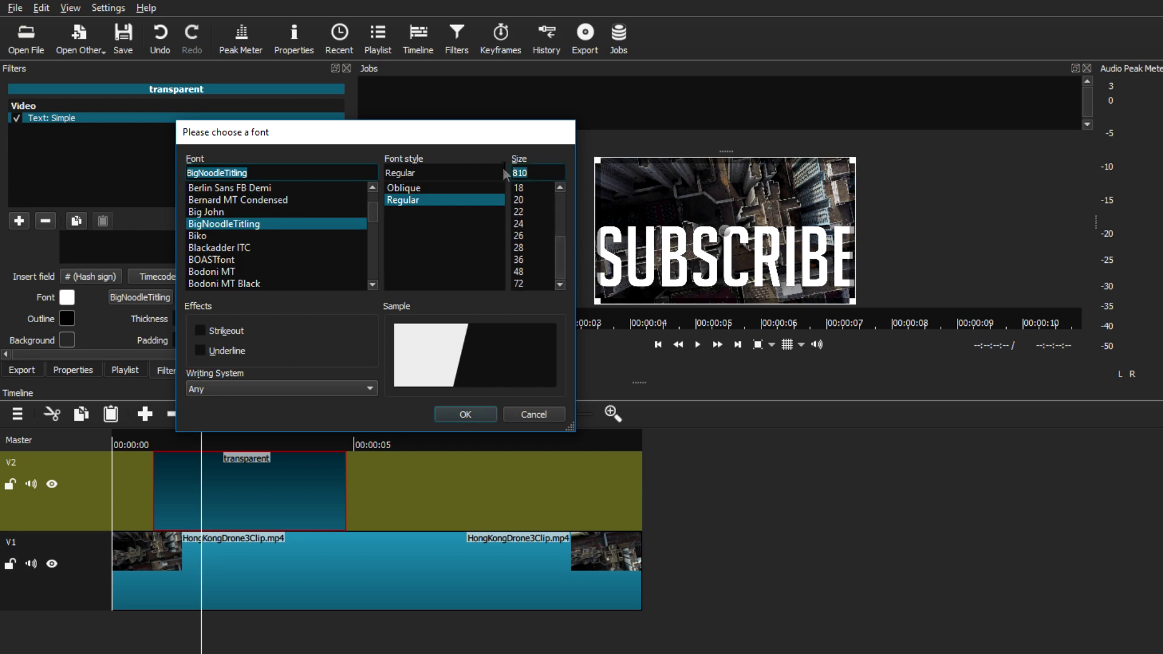
pyautogui.press('BackSpace')
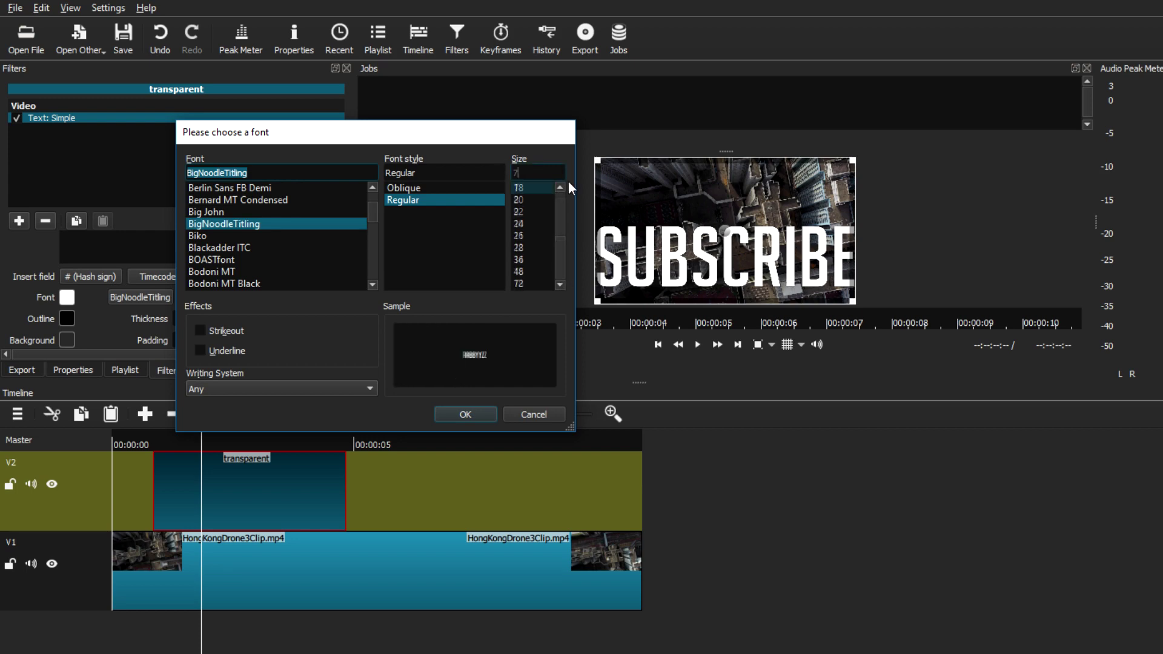
pyautogui.write('75')
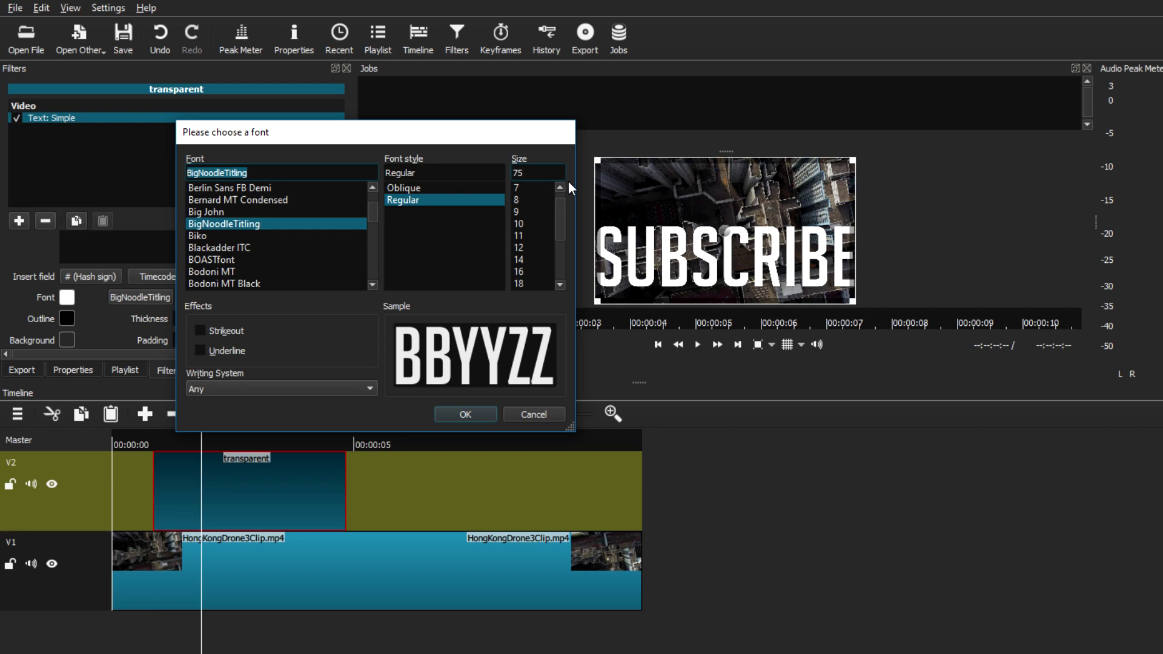
pyautogui.click(463, 417)
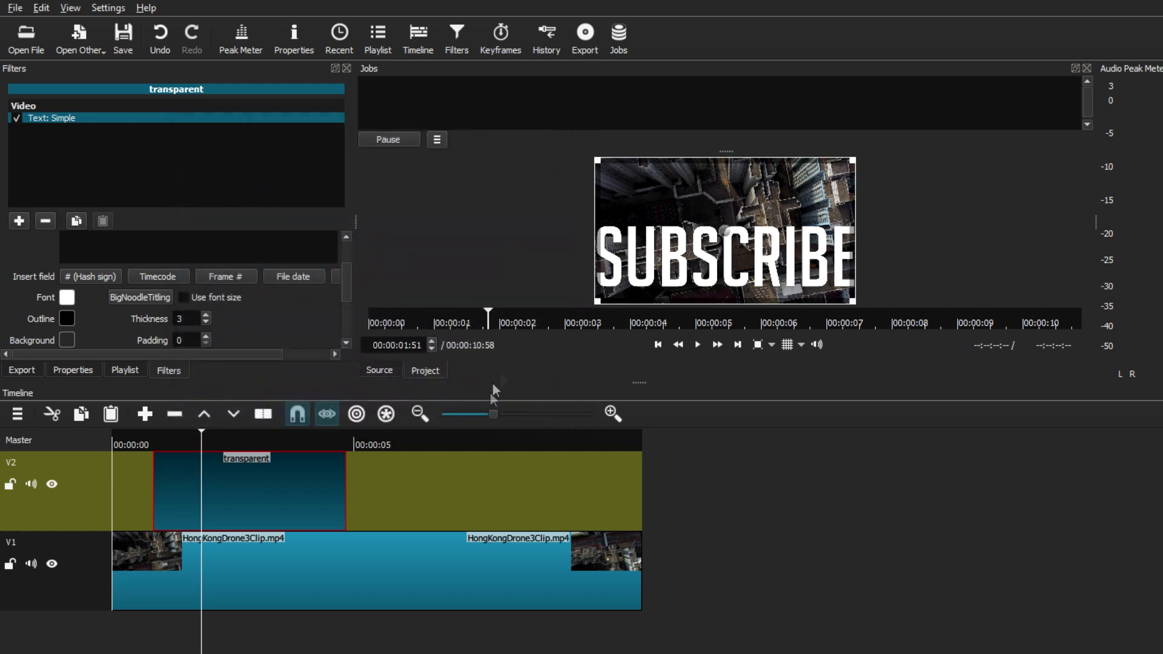